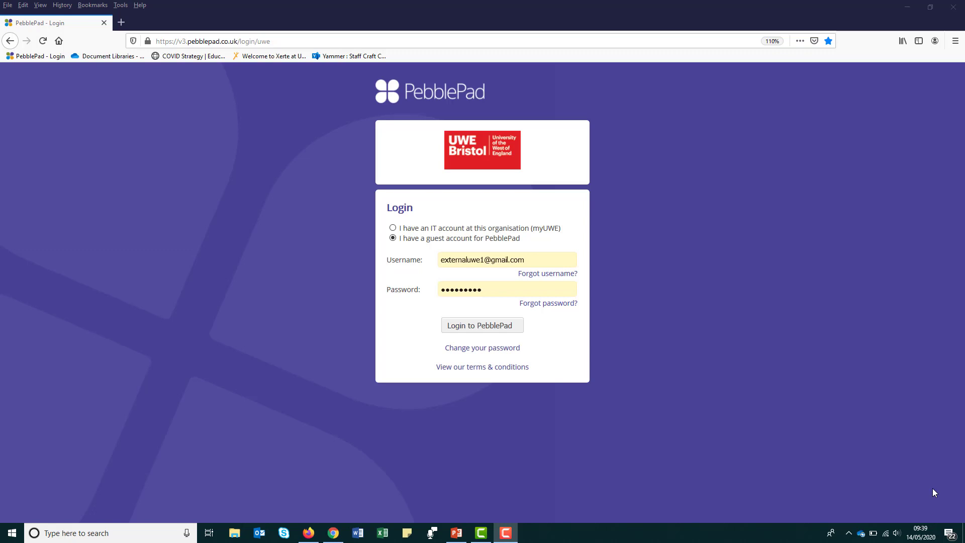
Log in with the guest assessor account and open the shared Workbook for My Course
{"action": "left_click", "coordinate": [494, 328]}
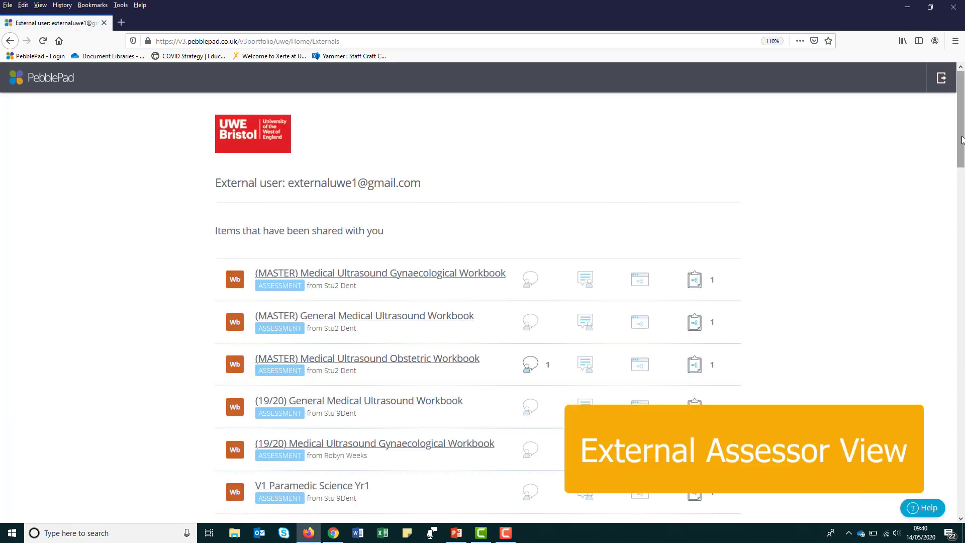
{"action": "left_click_drag", "start_coordinate": [961, 141], "coordinate": [962, 226]}
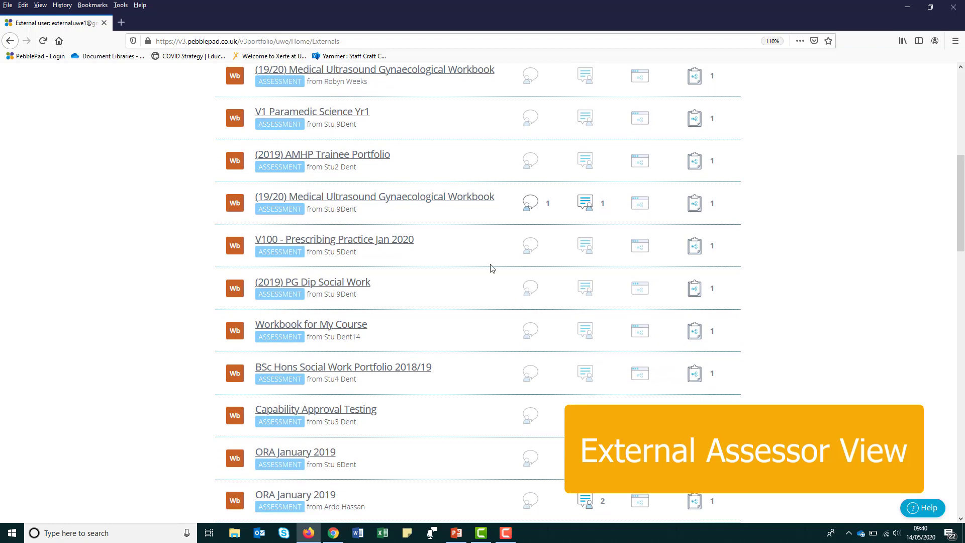
{"action": "left_click", "coordinate": [333, 326]}
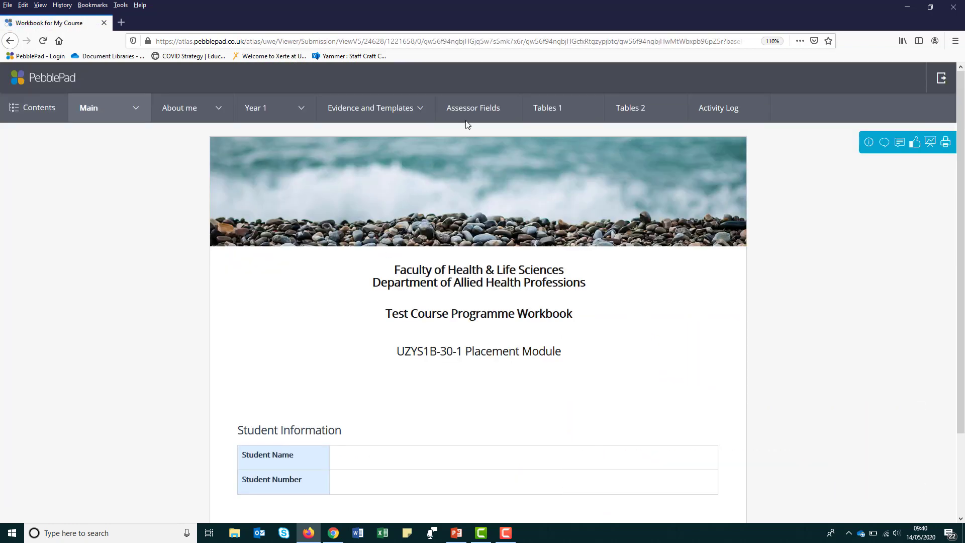
On Assessor Fields, enter the student's name and rate Competencies 1–3 Red, Amber, Green
{"action": "left_click", "coordinate": [472, 107]}
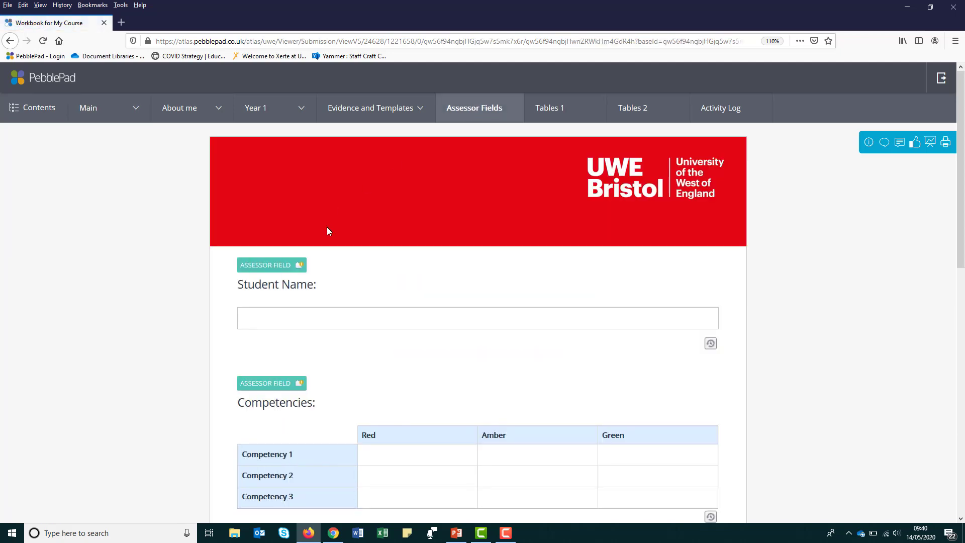
{"action": "left_click", "coordinate": [328, 314]}
{"action": "left_click", "coordinate": [441, 457]}
{"action": "left_click", "coordinate": [536, 479]}
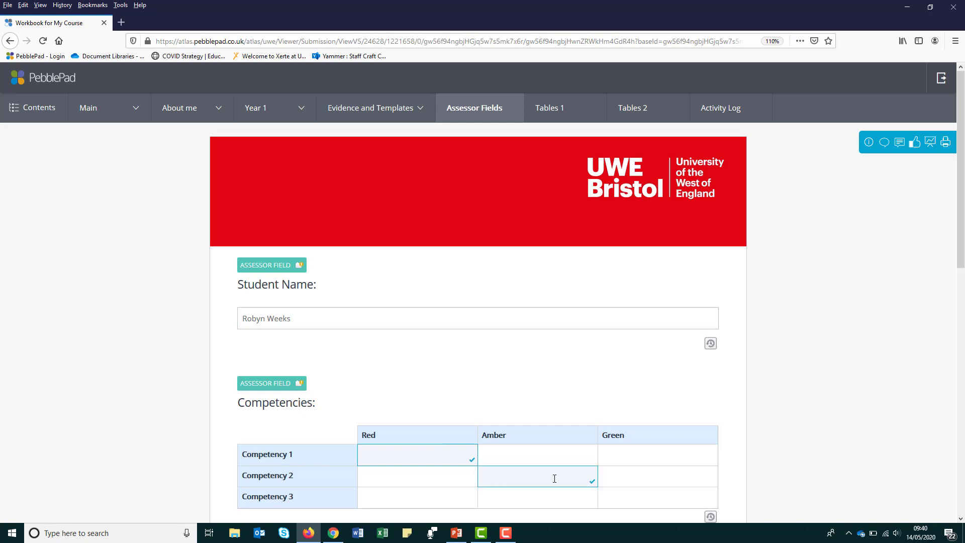
{"action": "left_click", "coordinate": [640, 500]}
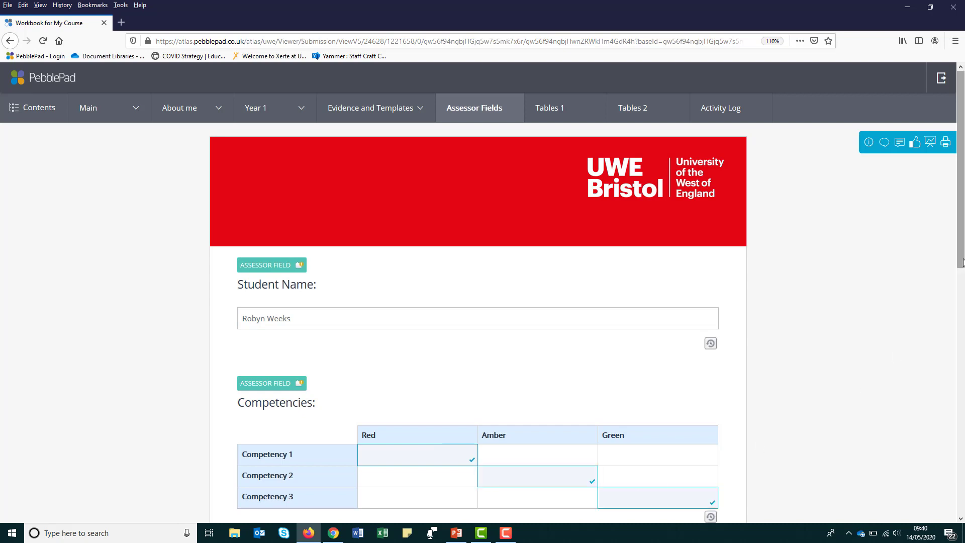
Add the feedback 'Keep up the good work.' and answer Yes to action required
{"action": "left_click_drag", "start_coordinate": [961, 261], "coordinate": [962, 382]}
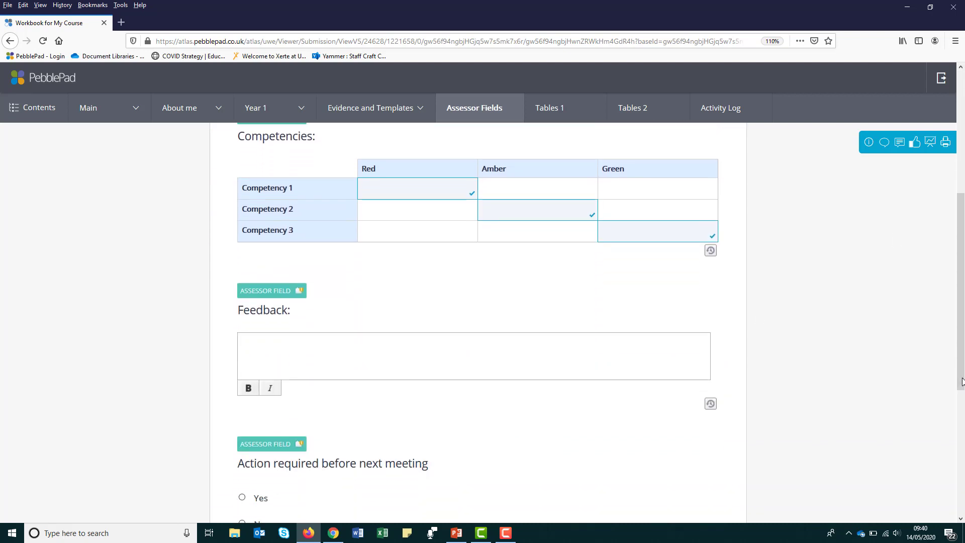
{"action": "left_click", "coordinate": [381, 346]}
{"action": "type", "text": "Keep up the good work."}
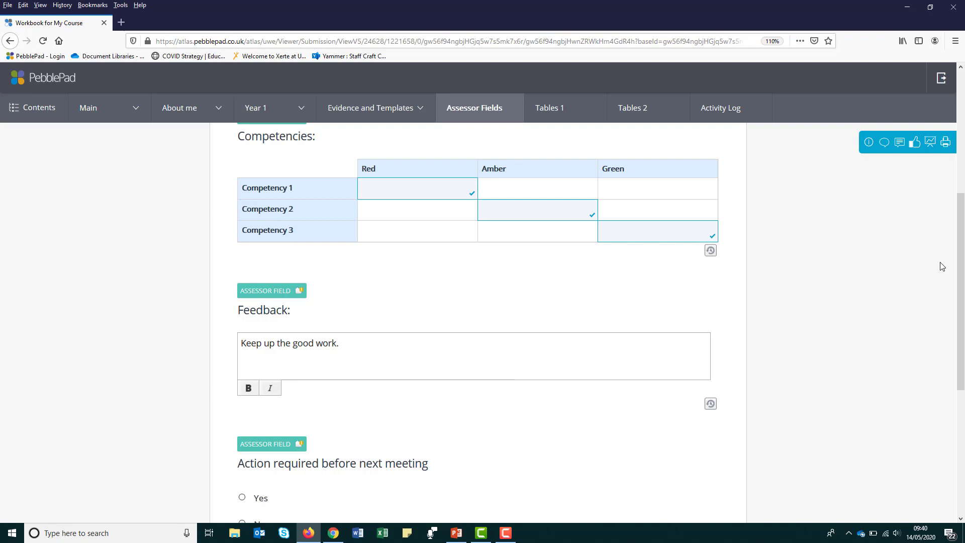
{"action": "left_click_drag", "start_coordinate": [959, 265], "coordinate": [959, 352]}
{"action": "left_click", "coordinate": [241, 303]}
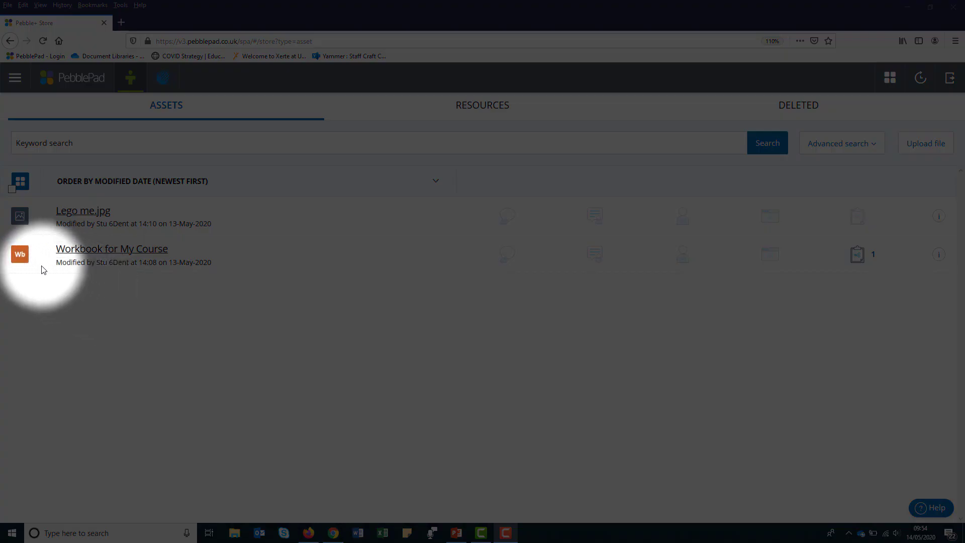
Select the Workbook for My Course asset and choose Share from the 'I want to...' menu
{"action": "left_click", "coordinate": [20, 257]}
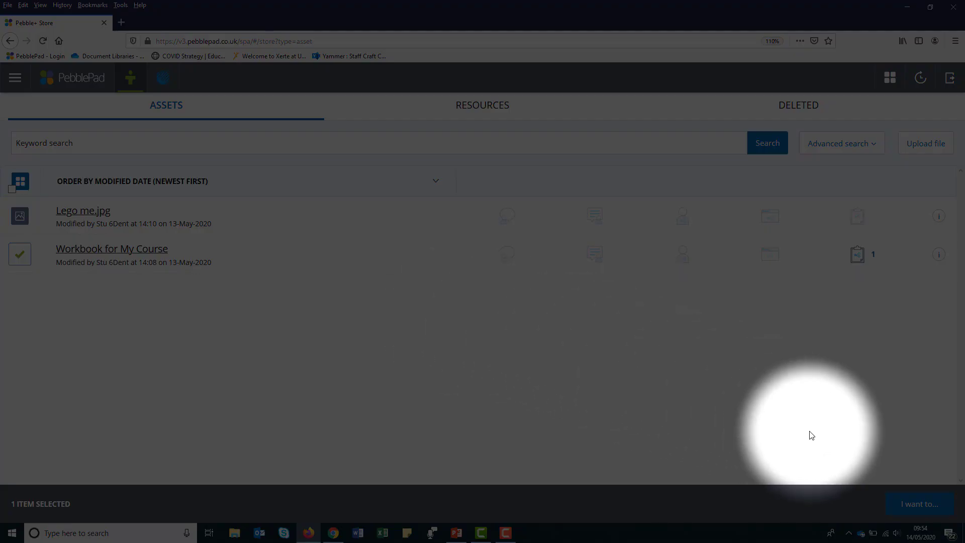
{"action": "left_click", "coordinate": [920, 510]}
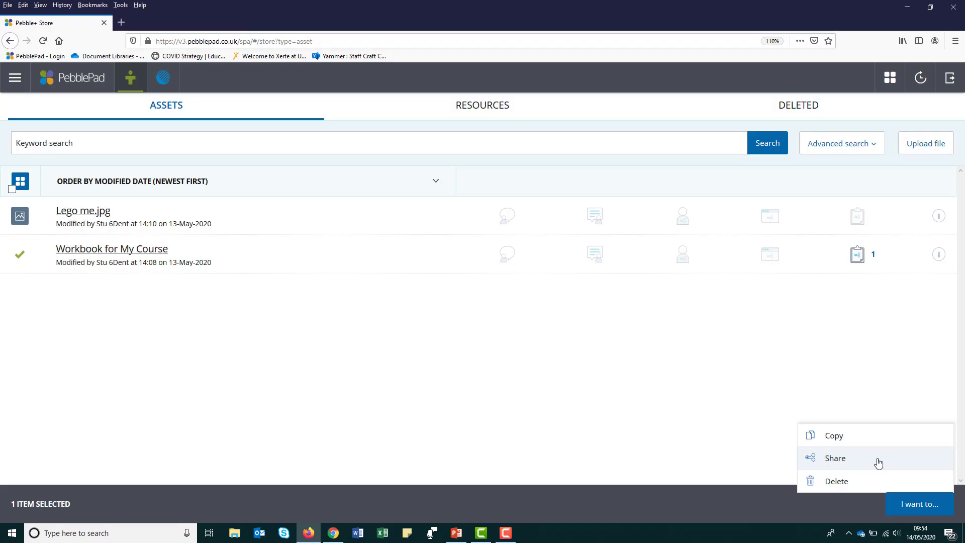
{"action": "left_click", "coordinate": [878, 462]}
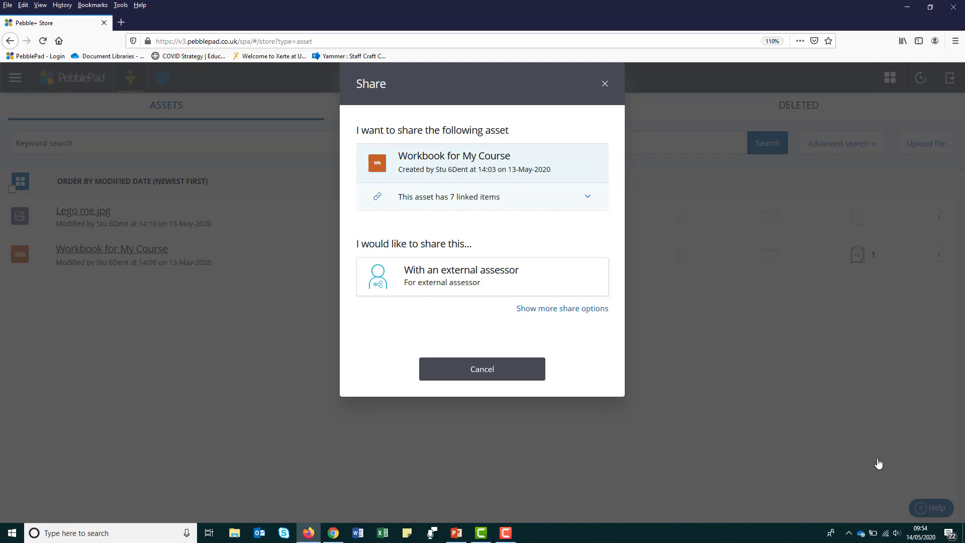
Choose sharing with an external assessor and search for a first assessor e-mail address
{"action": "left_click", "coordinate": [502, 282]}
{"action": "left_click", "coordinate": [539, 318]}
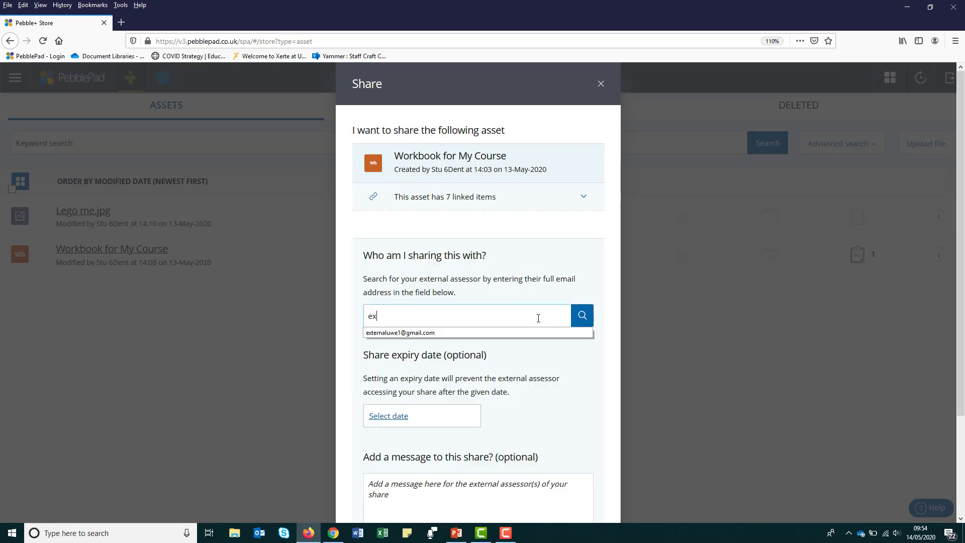
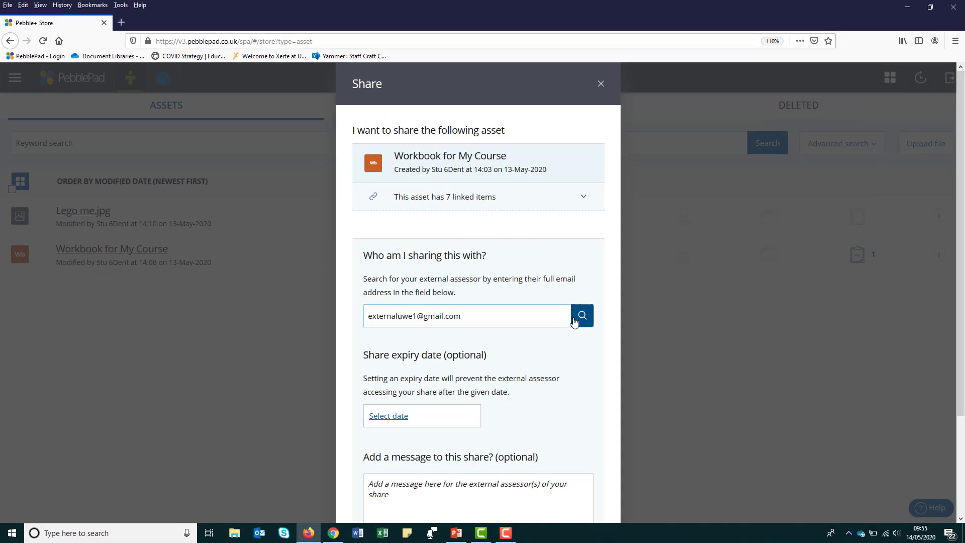
{"action": "left_click", "coordinate": [384, 337]}
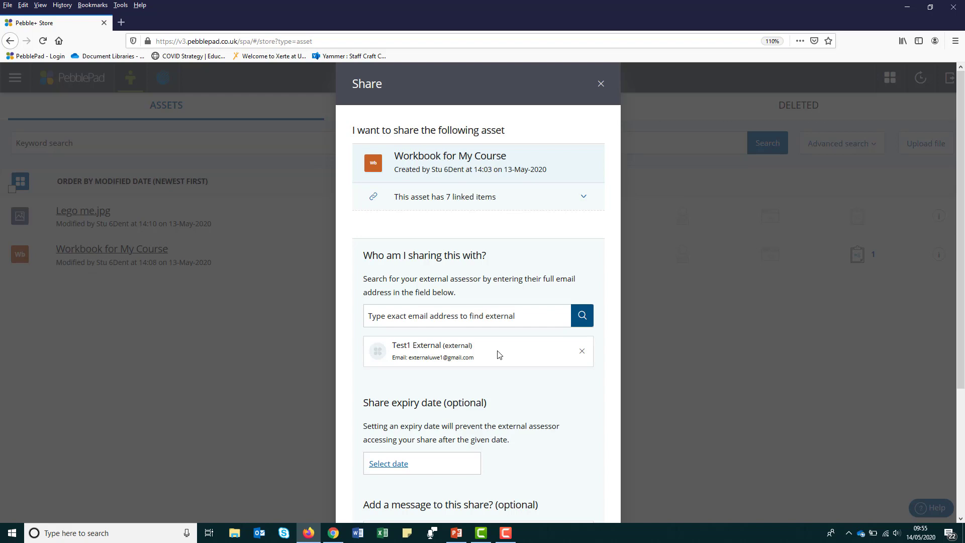
Remove the wrongly found recipient and search for the new assessor's e-mail instead
{"action": "left_click", "coordinate": [581, 351]}
{"action": "left_click", "coordinate": [519, 316]}
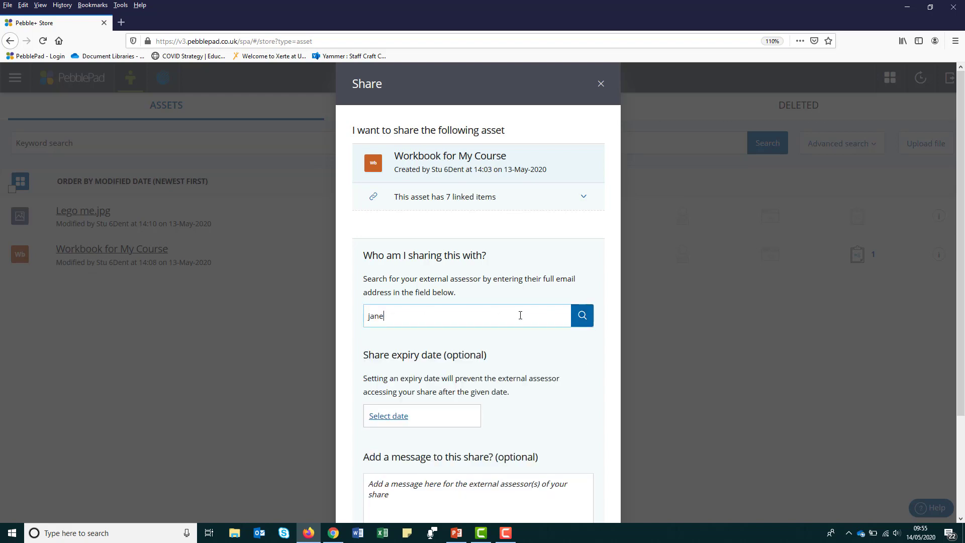
{"action": "left_click", "coordinate": [582, 316]}
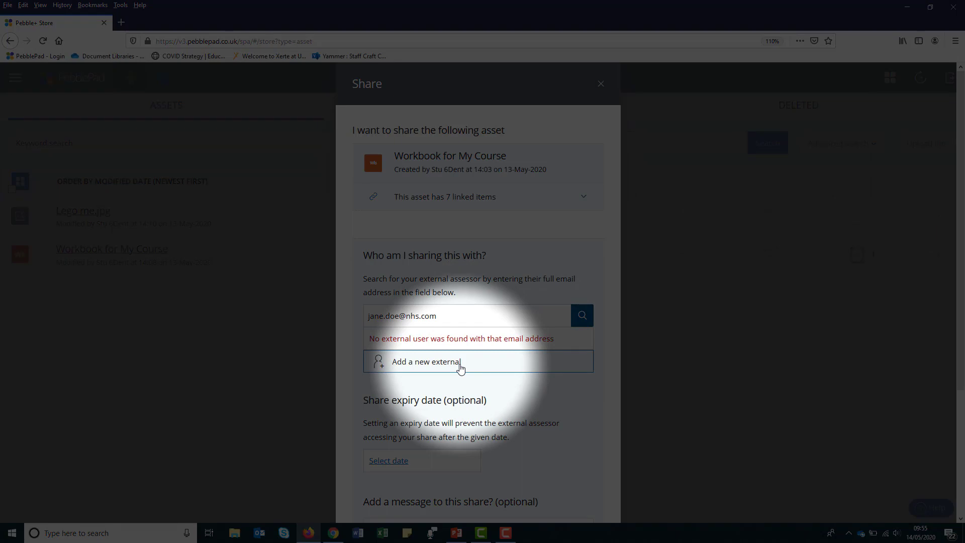
Create a new external contact with the assessor's first name, second name and confirmed e-mail
{"action": "left_click", "coordinate": [461, 362]}
{"action": "scroll", "coordinate": [929, 216], "scroll_direction": "down", "scroll_amount": 5}
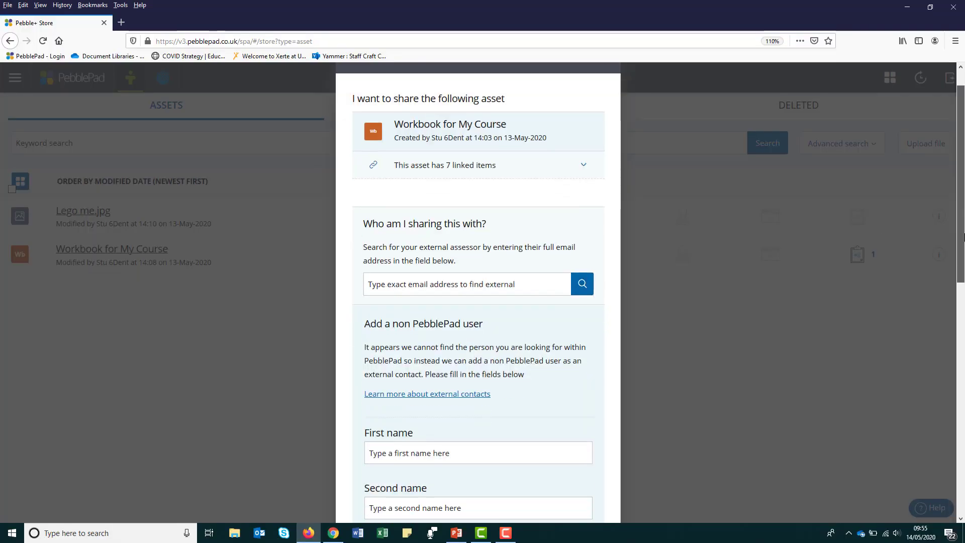
{"action": "left_click", "coordinate": [475, 259]}
{"action": "type", "text": "Jane"}
{"action": "left_click", "coordinate": [472, 311]}
{"action": "type", "text": "Doe"}
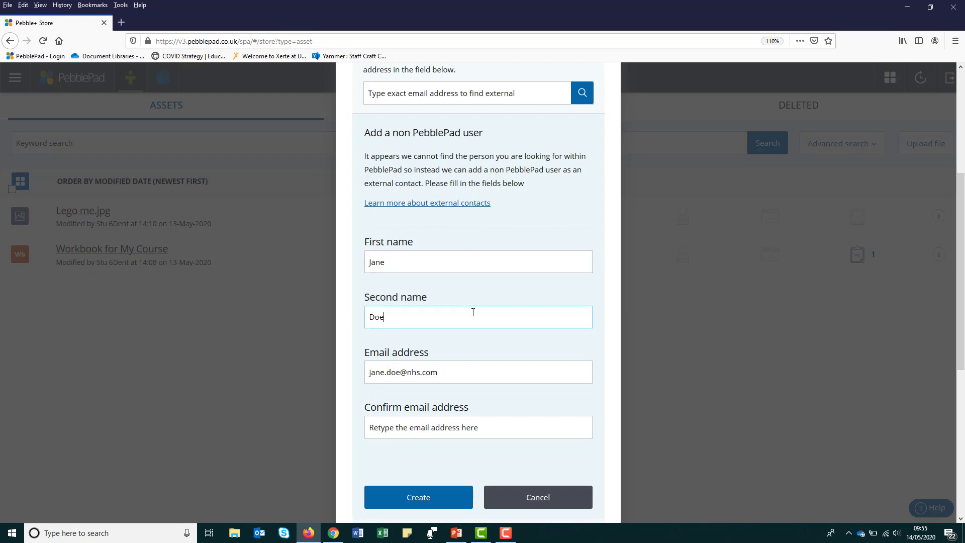
{"action": "left_click", "coordinate": [471, 429]}
{"action": "left_click", "coordinate": [420, 498]}
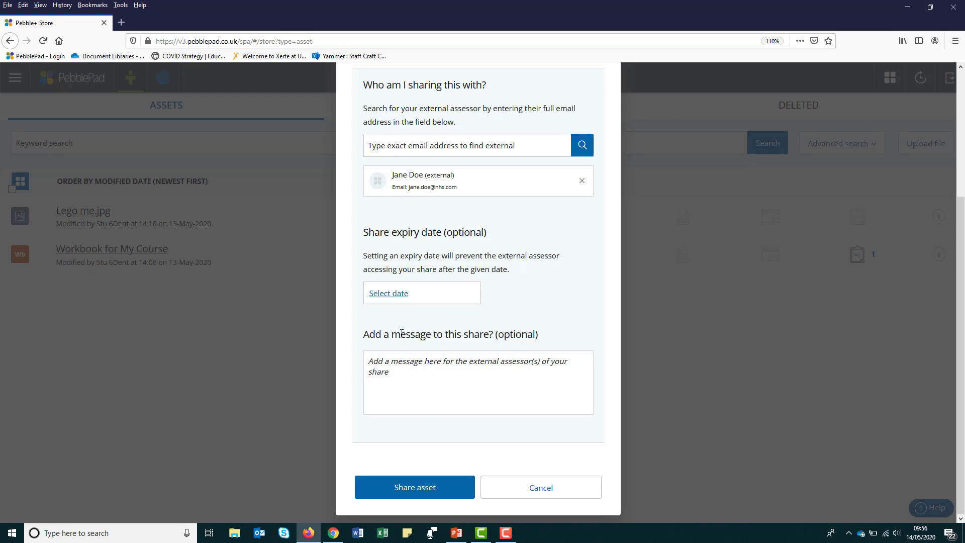
Pick Monday 31 August 2020 in the calendar as the share expiry date
{"action": "left_click", "coordinate": [390, 294]}
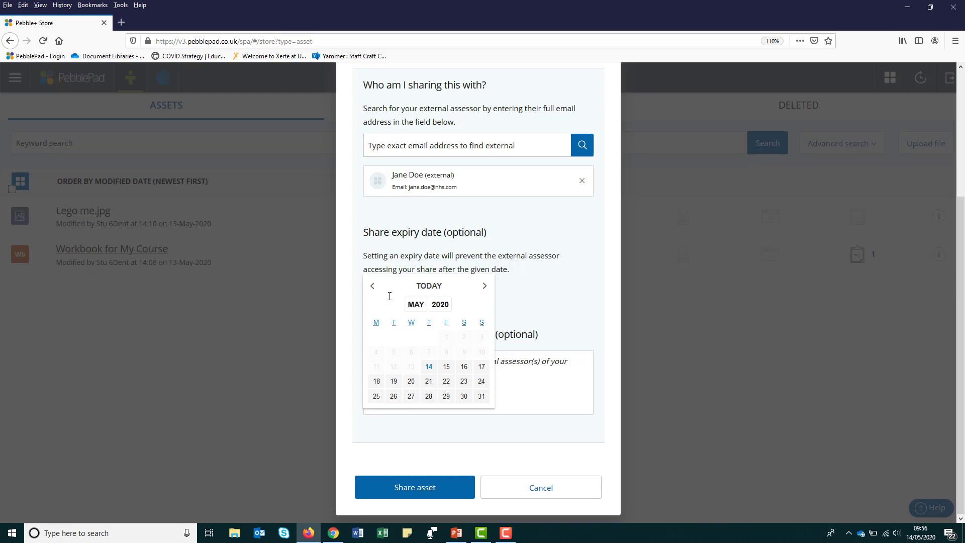
{"action": "left_click", "coordinate": [485, 286]}
{"action": "left_click", "coordinate": [484, 286]}
{"action": "left_click", "coordinate": [485, 286]}
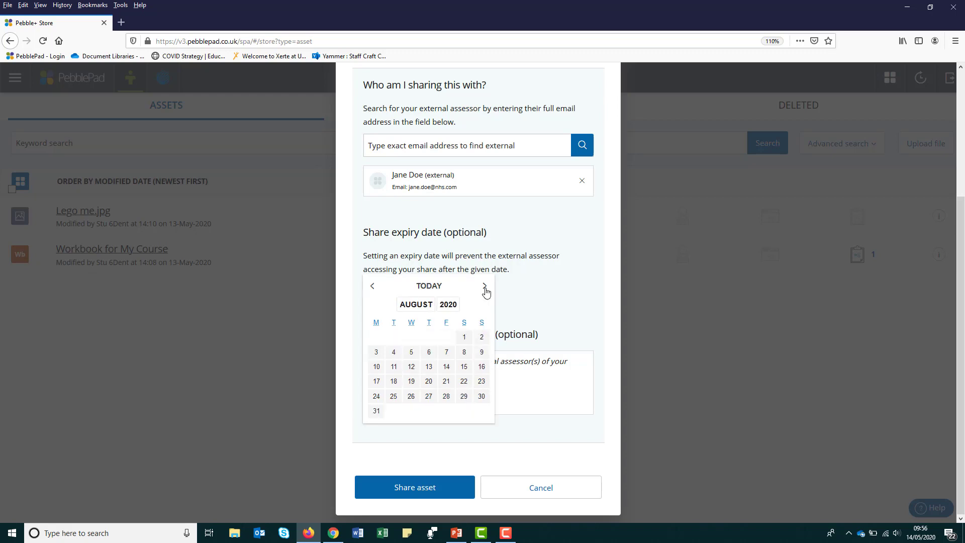
{"action": "left_click", "coordinate": [377, 412]}
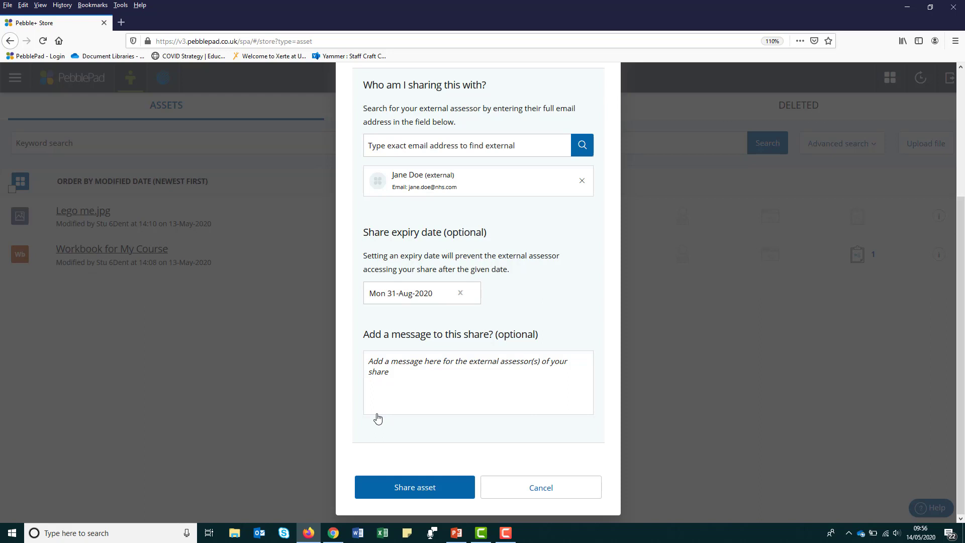
Share the workbook, then list its external assessors from the workbook's info panel
{"action": "left_click", "coordinate": [408, 490]}
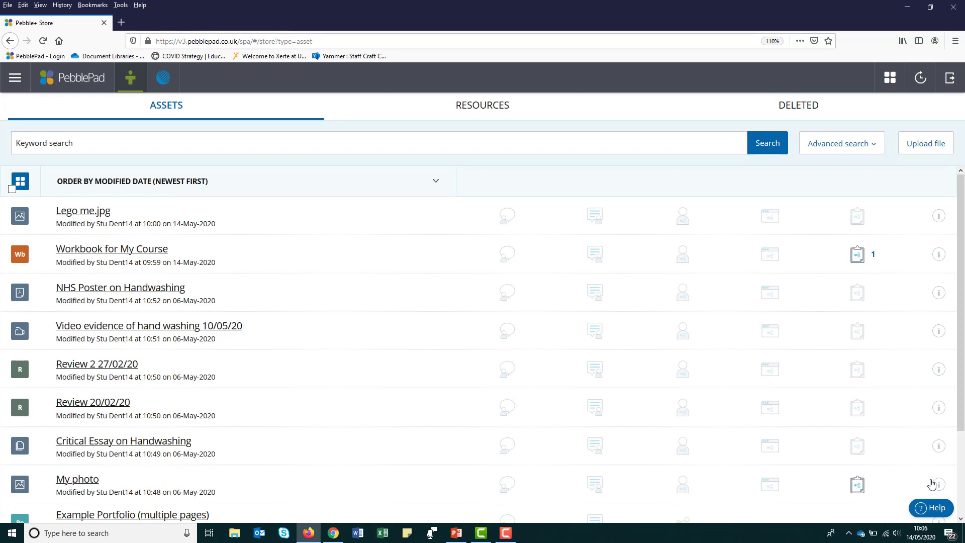
{"action": "left_click", "coordinate": [938, 255]}
{"action": "scroll", "coordinate": [948, 312], "scroll_direction": "down", "scroll_amount": 6}
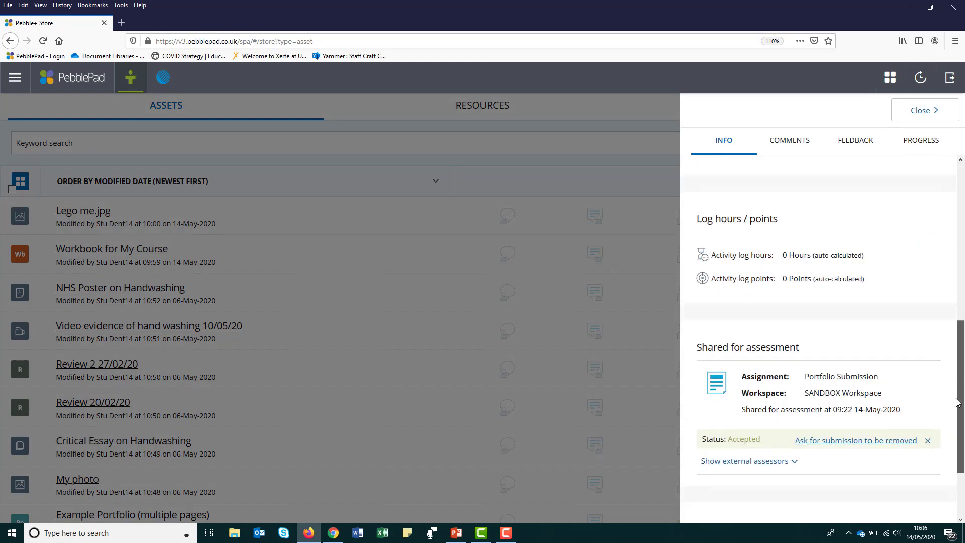
{"action": "scroll", "coordinate": [957, 402], "scroll_direction": "down", "scroll_amount": 2}
{"action": "left_click", "coordinate": [793, 378]}
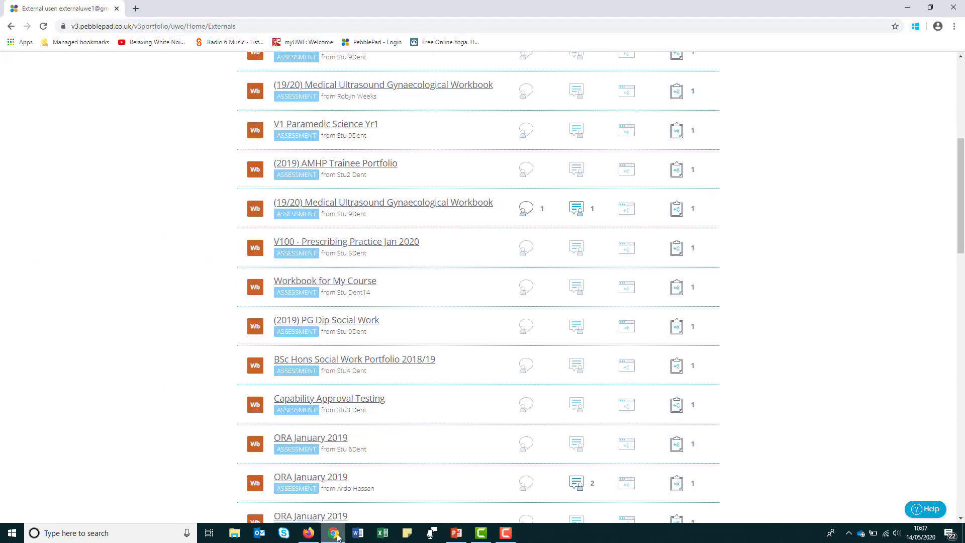
Open the workbook, view its Assessor Fields page, then browse About me > My details
{"action": "left_click", "coordinate": [331, 282]}
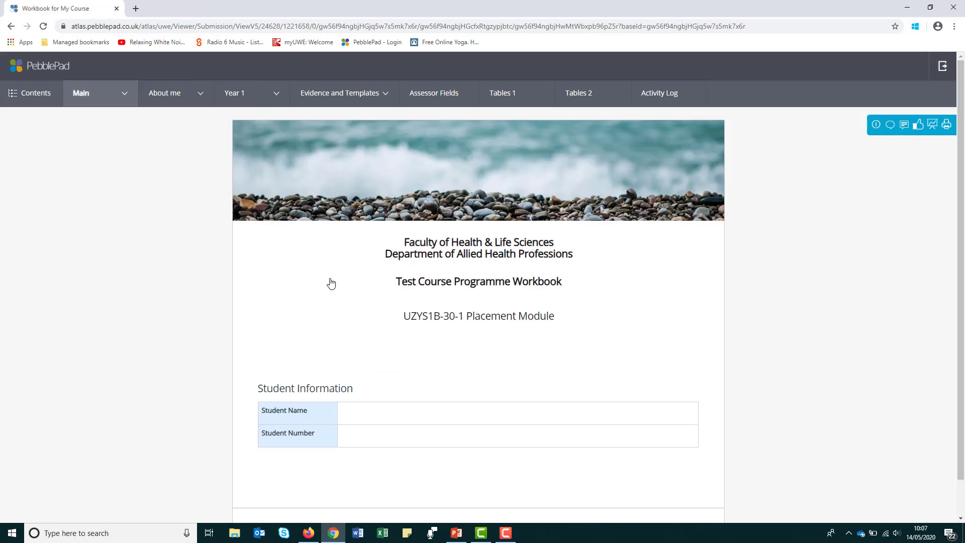
{"action": "left_click", "coordinate": [417, 99]}
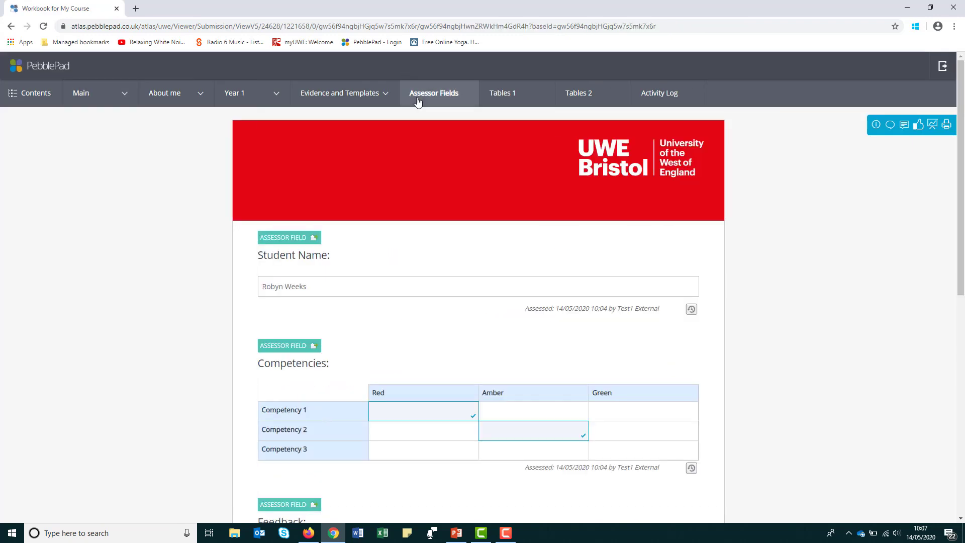
{"action": "scroll", "coordinate": [963, 203], "scroll_direction": "down", "scroll_amount": 4}
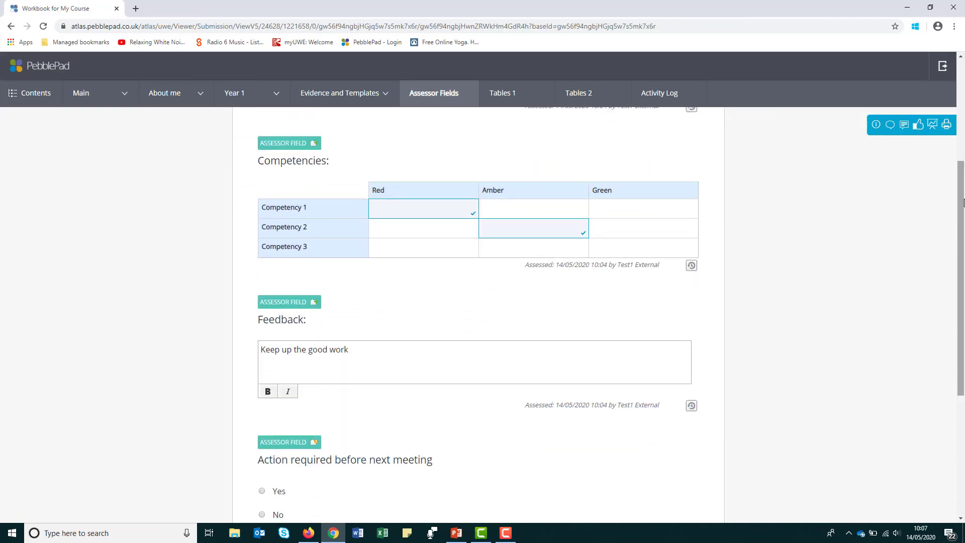
{"action": "left_click", "coordinate": [172, 95]}
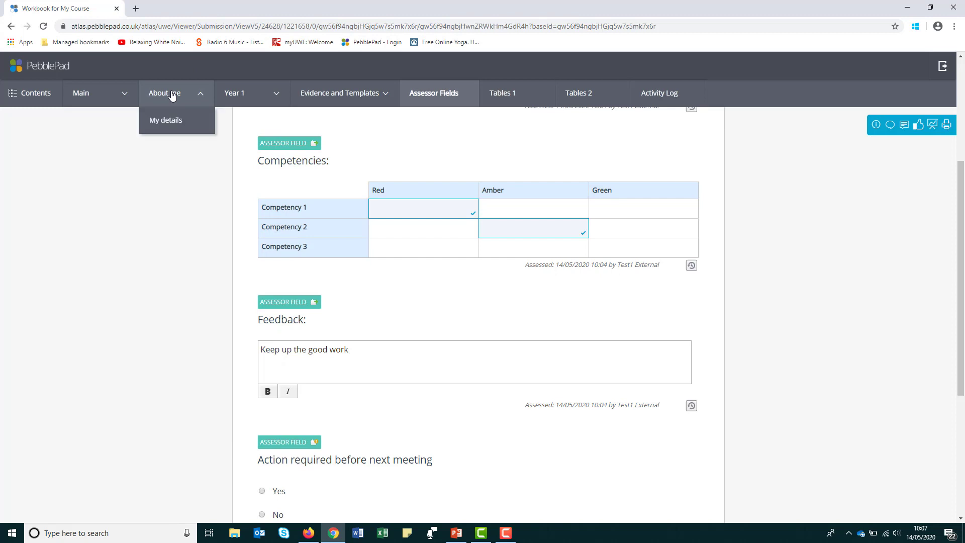
{"action": "left_click", "coordinate": [171, 121]}
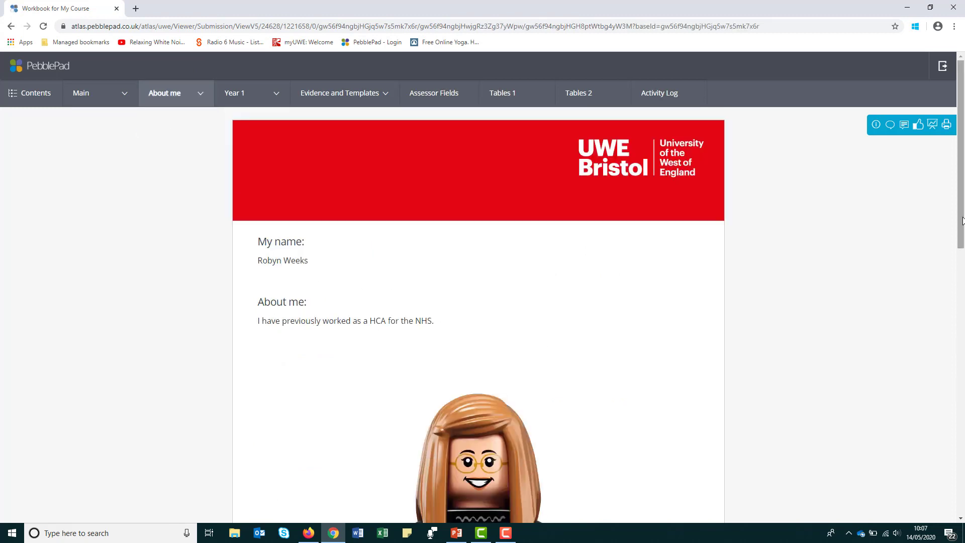
{"action": "scroll", "coordinate": [963, 241], "scroll_direction": "down", "scroll_amount": 1}
{"action": "left_click_drag", "start_coordinate": [964, 246], "coordinate": [961, 310]}
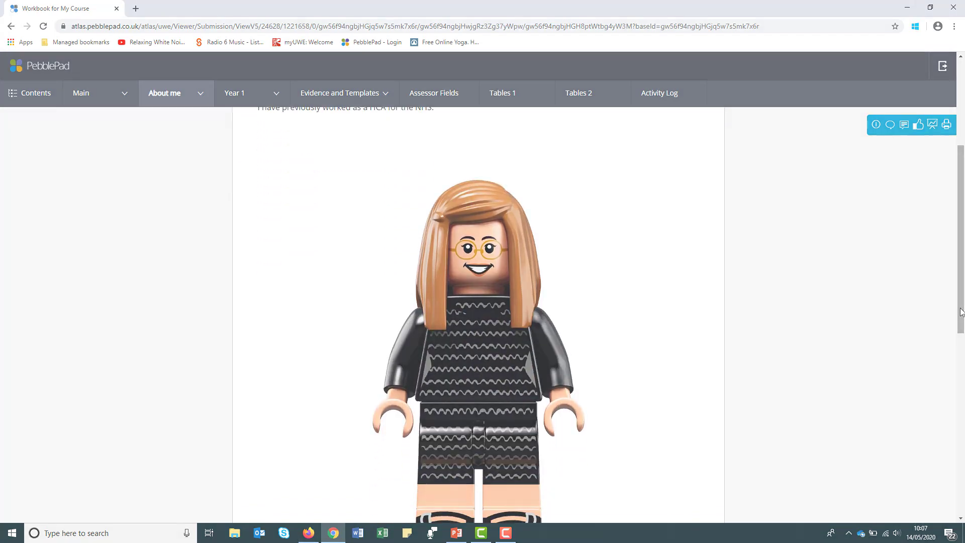